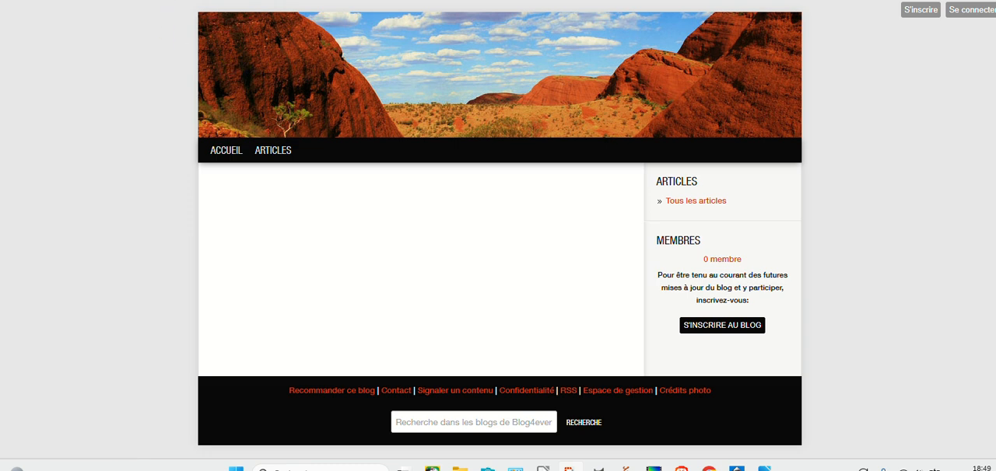
Open the blog design editor from the management area of the blog-essais-annie blog.
left_click(168, 0)
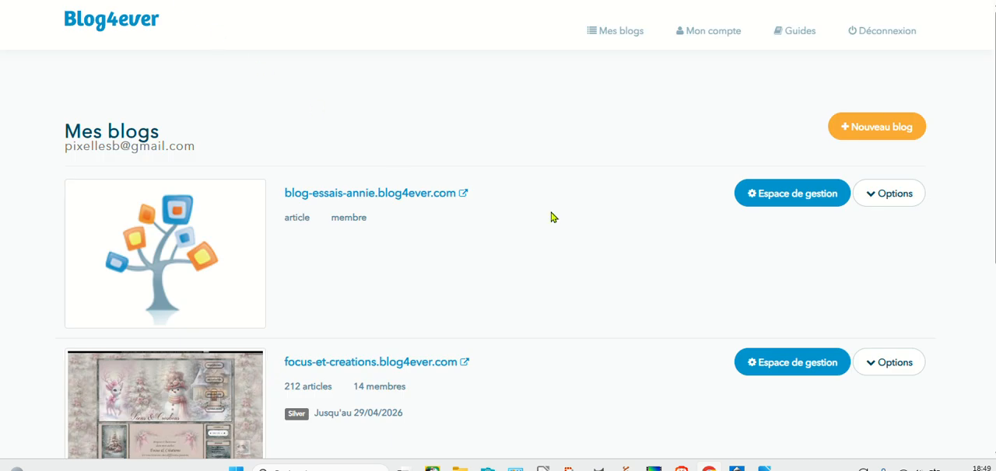
left_click(817, 198)
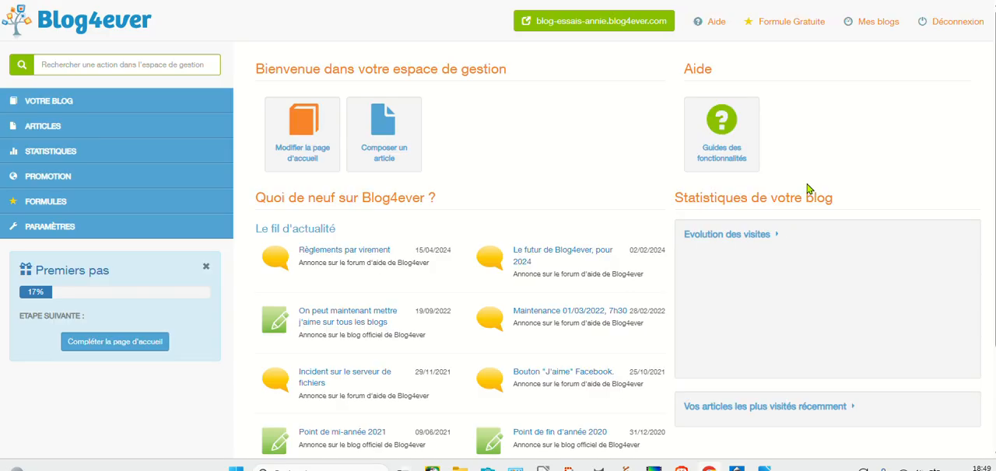
left_click(46, 102)
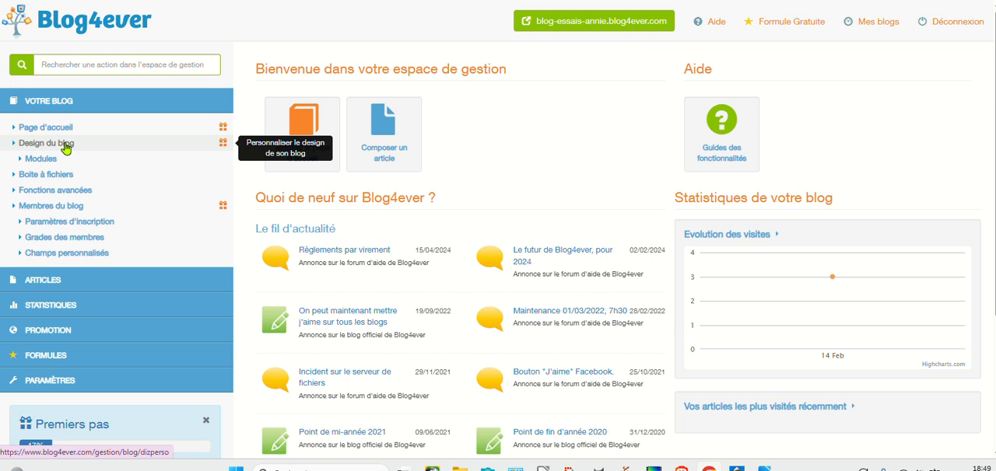
left_click(66, 145)
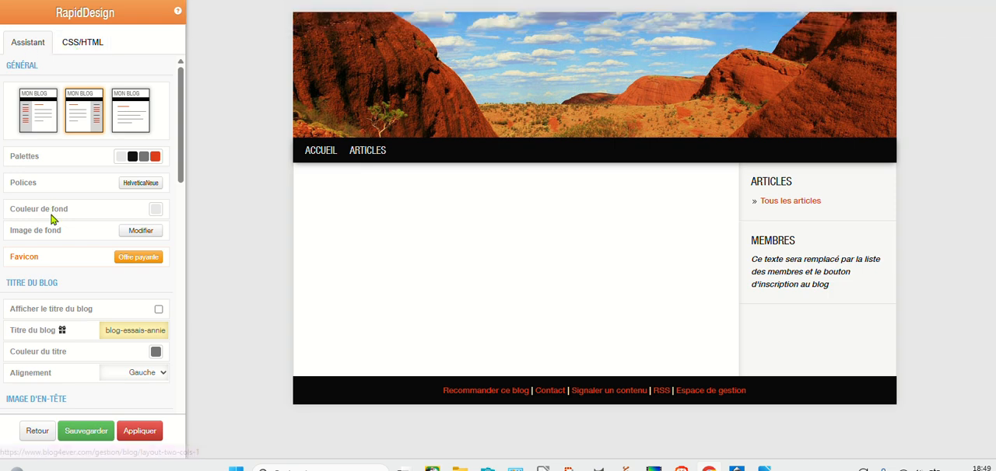
Set the header image to the palm-tree beach picture from the Basique library and apply the design changes to the blog.
scroll(53, 218, "down", 1)
scroll(53, 220, "down", 1)
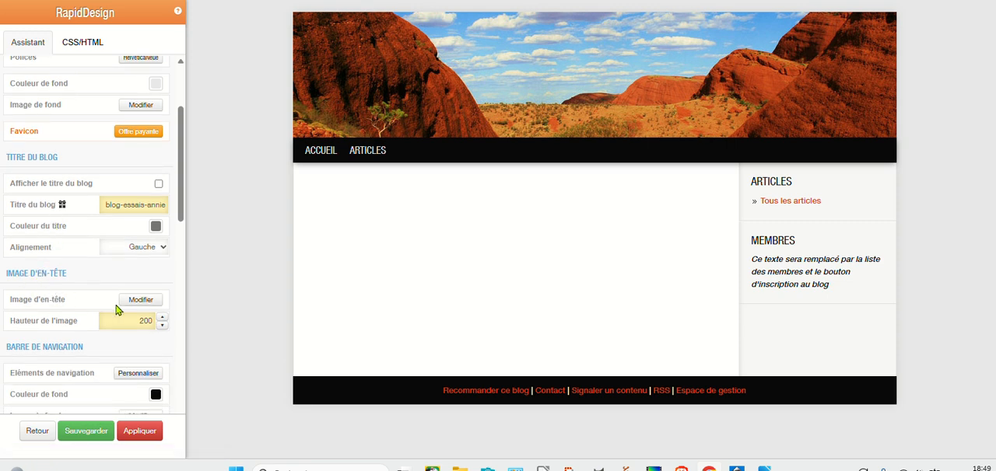
left_click(140, 303)
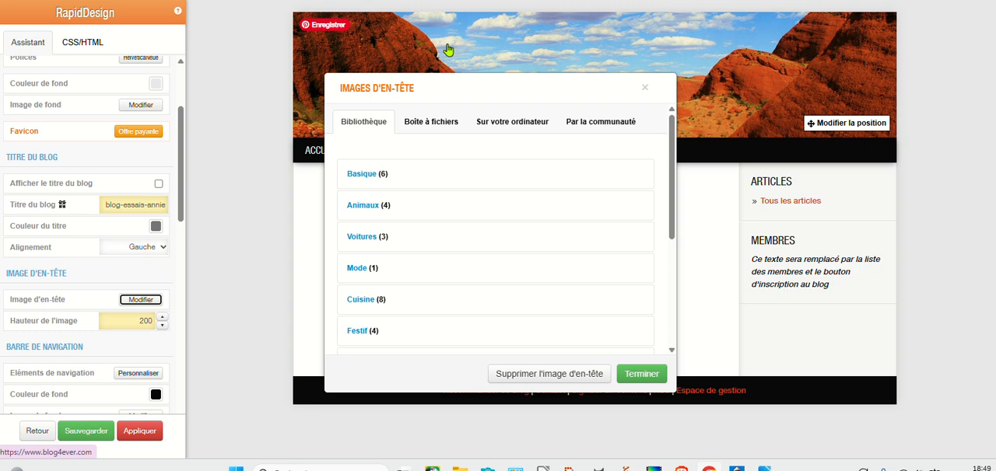
left_click(357, 176)
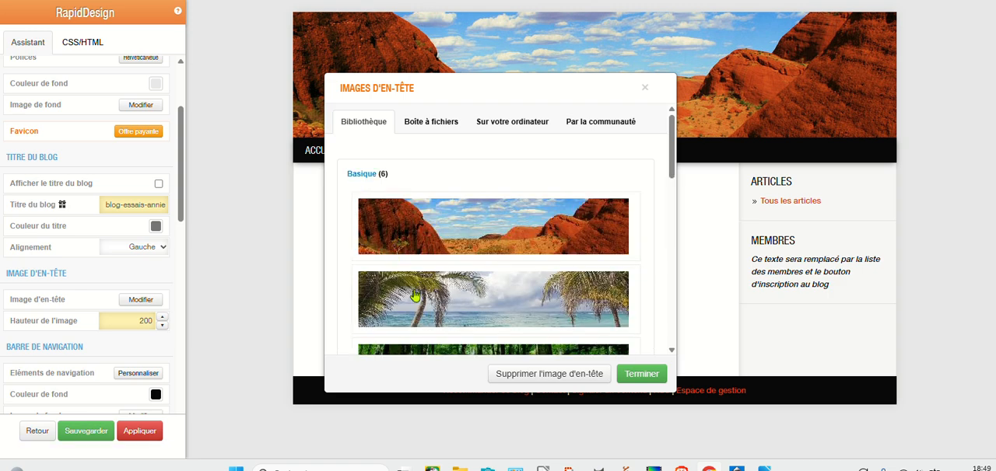
right_click(415, 296)
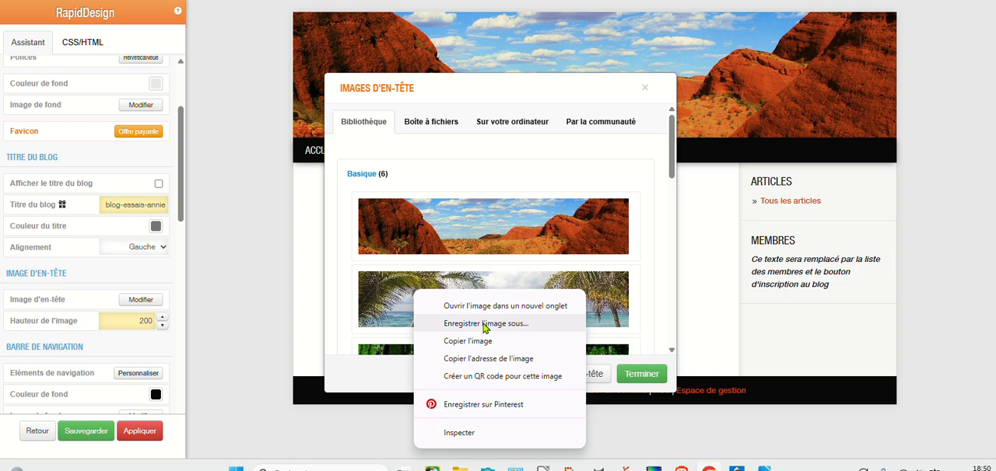
key("Escape")
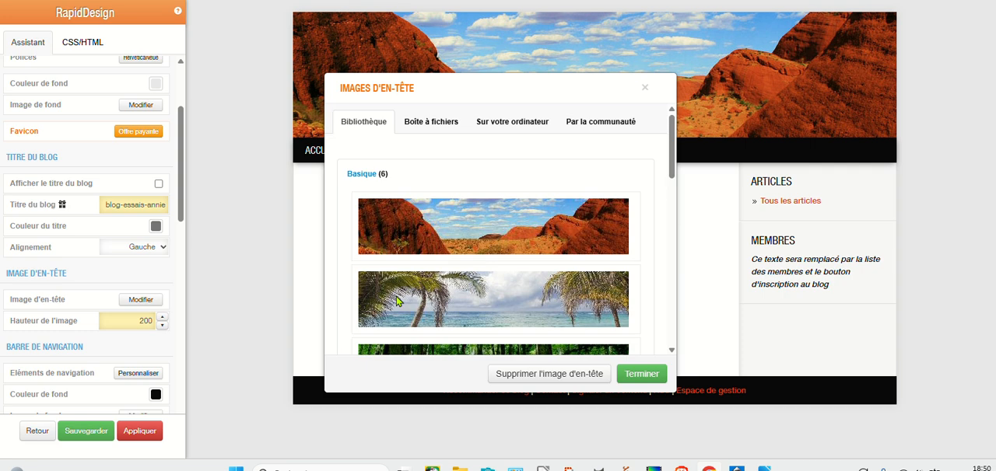
left_click(396, 301)
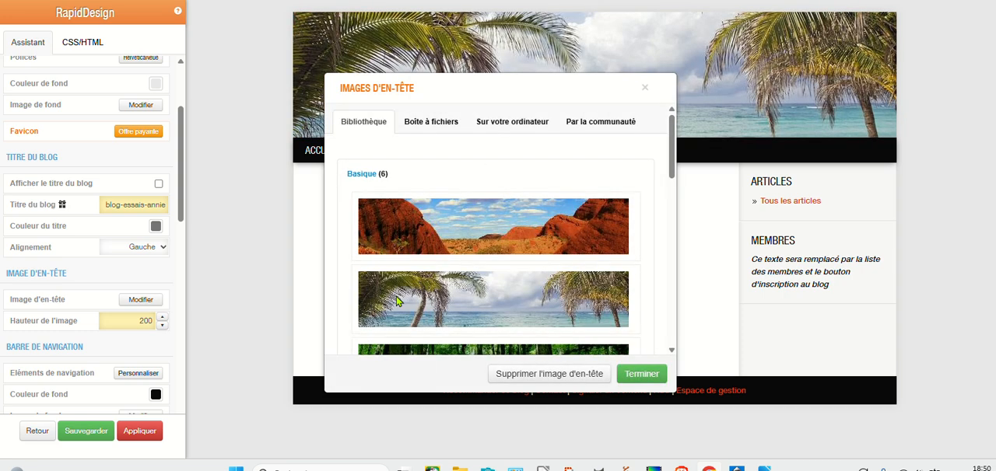
left_click(124, 435)
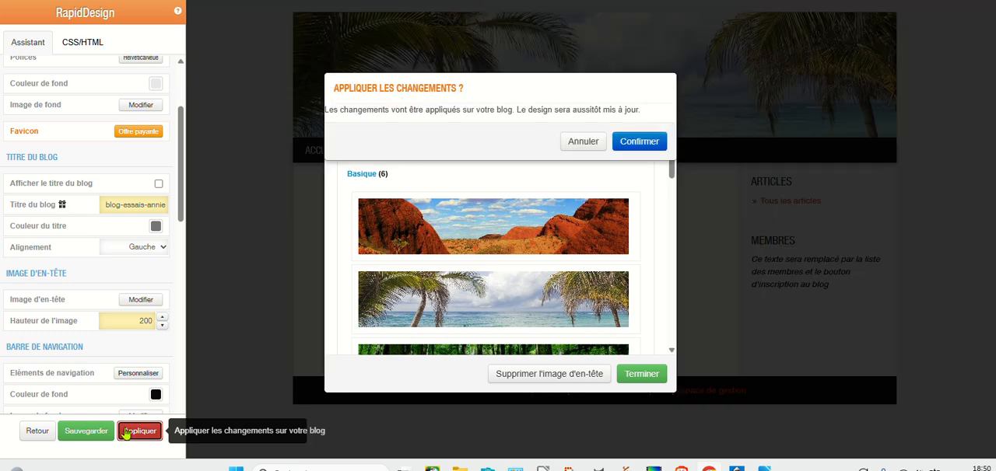
left_click(636, 142)
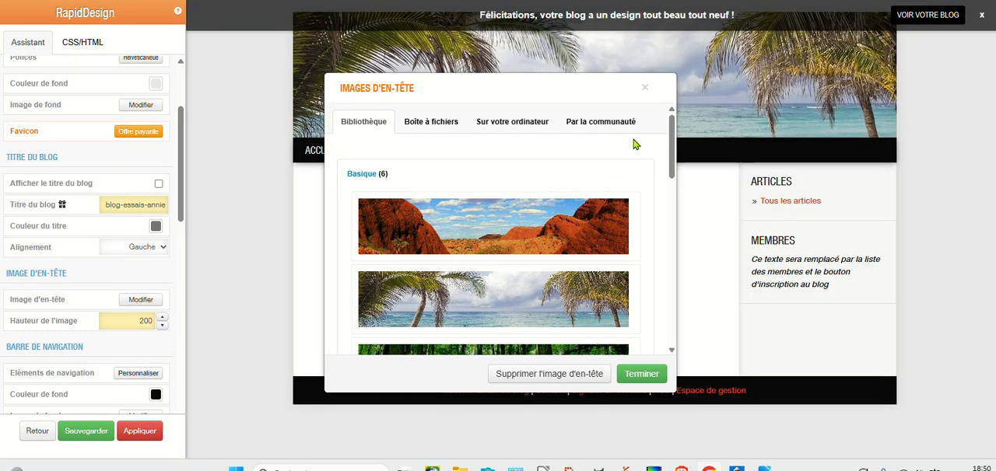
Browse the other Basique header images and check the save options for the black-and-white snowy tree picture.
scroll(529, 210, "down", 3)
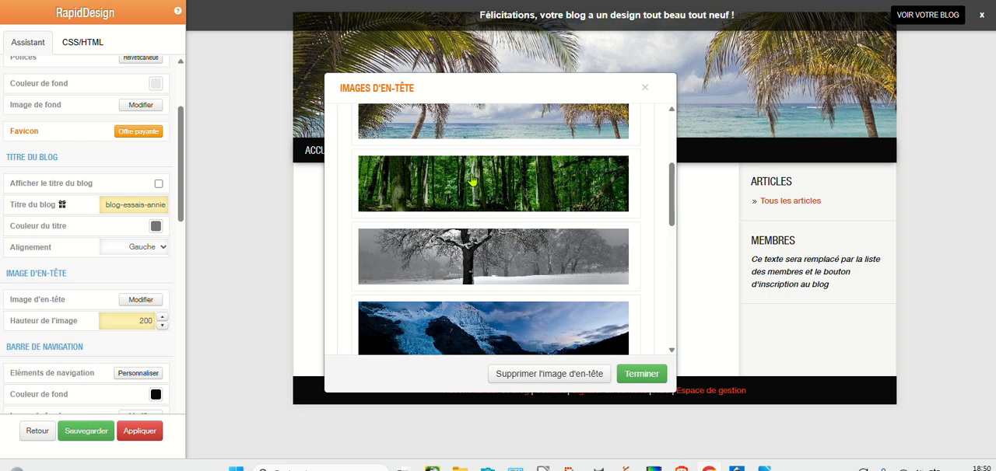
scroll(462, 218, "down", 2)
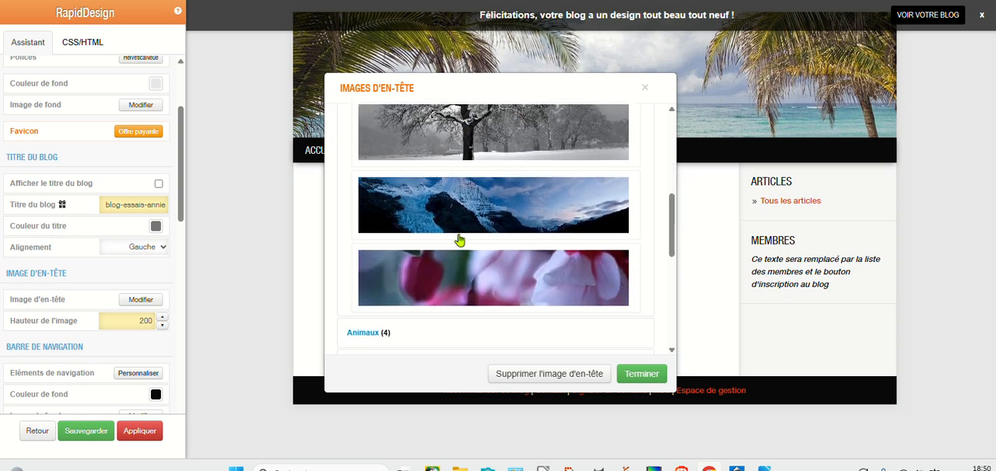
scroll(459, 237, "up", 2)
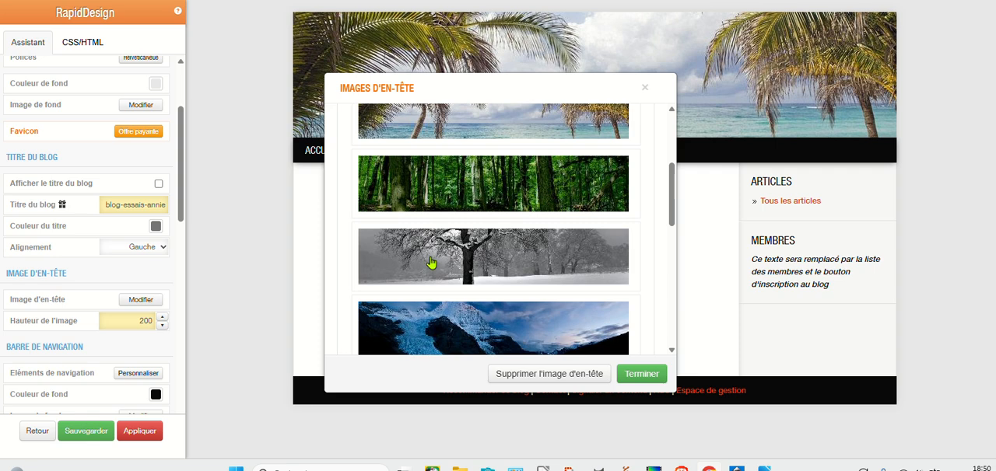
right_click(430, 262)
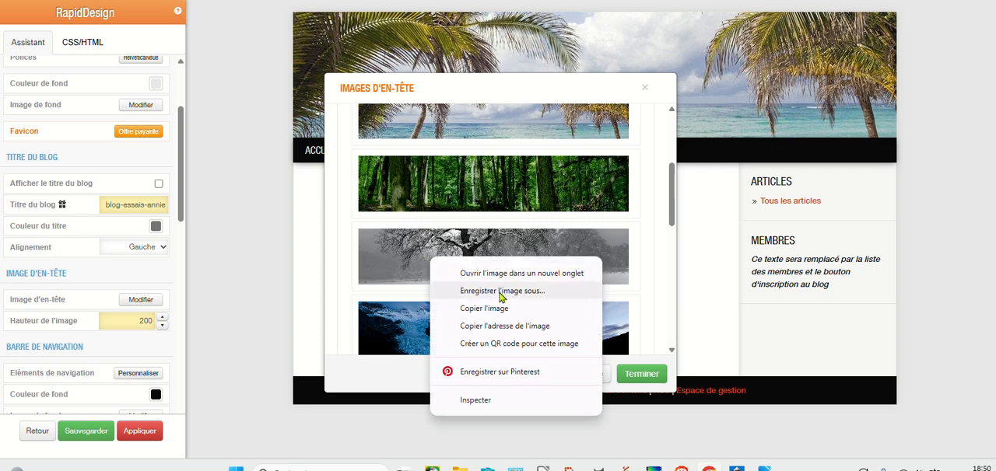
left_click(257, 200)
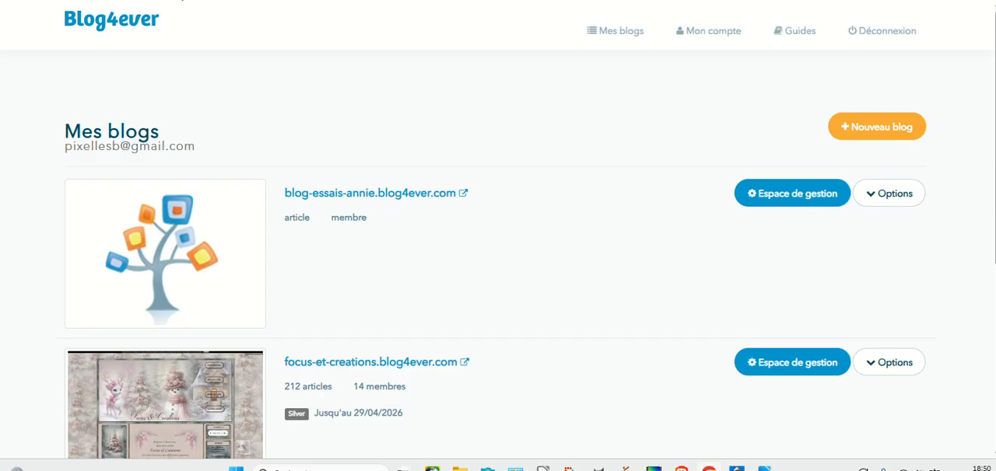
Open the file box in the management area of the blog-essais-annie blog.
left_click(777, 200)
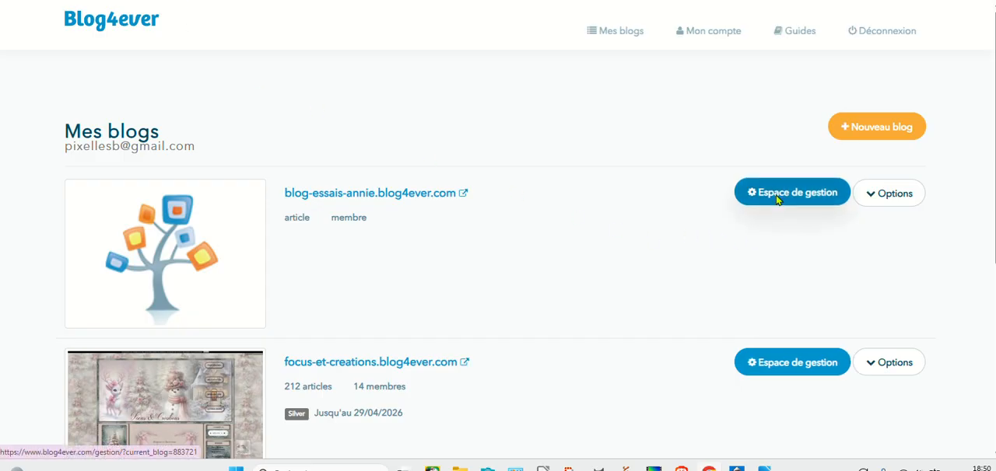
left_click(52, 107)
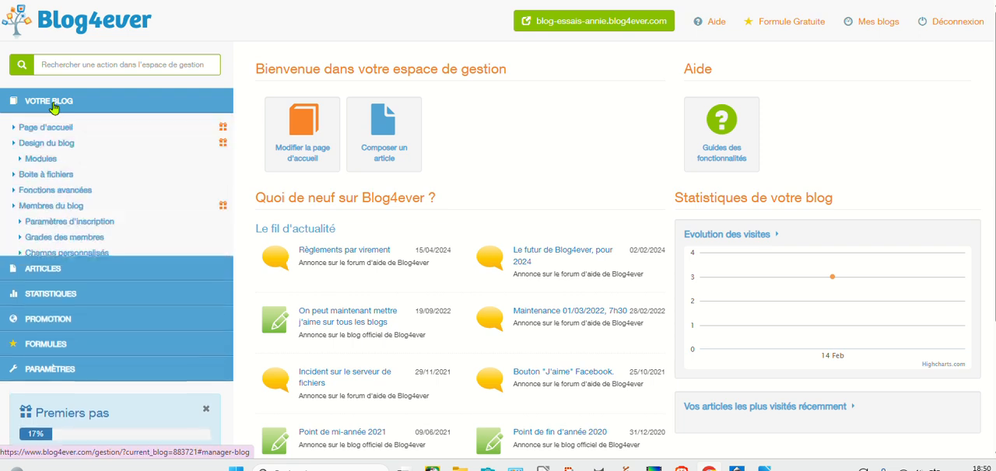
left_click(44, 177)
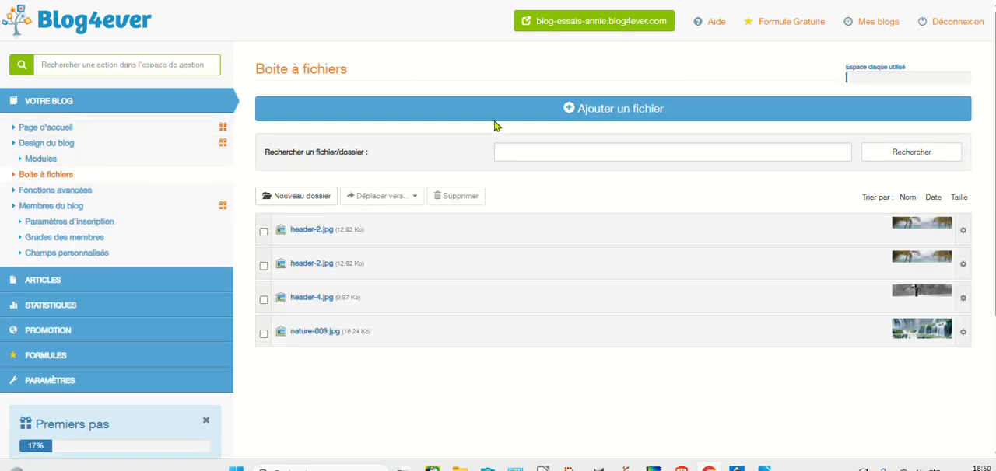
Upload the header-2 image from the computer to the file box without choosing a folder, and open the uploaded file.
left_click(648, 113)
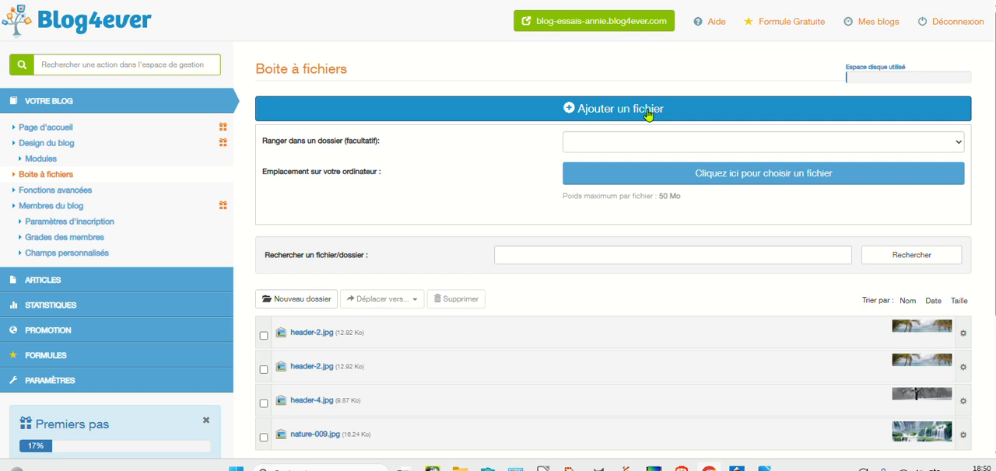
left_click(701, 149)
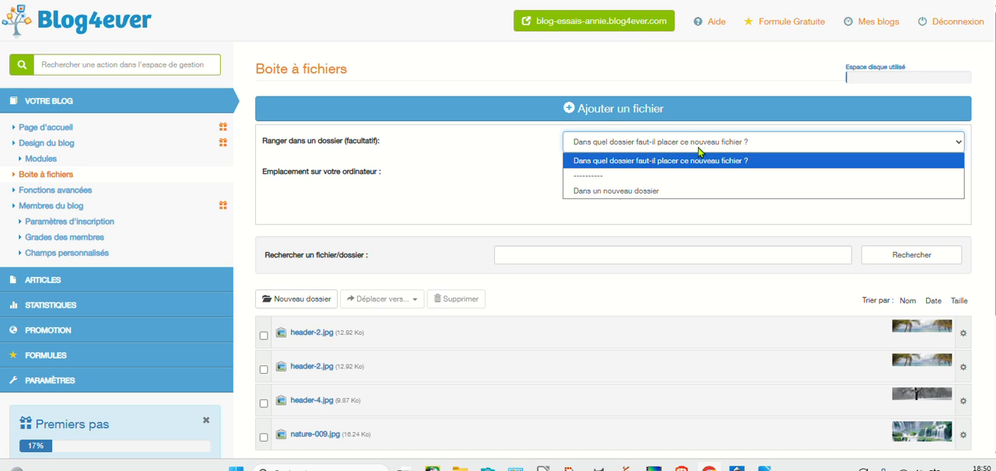
left_click(525, 177)
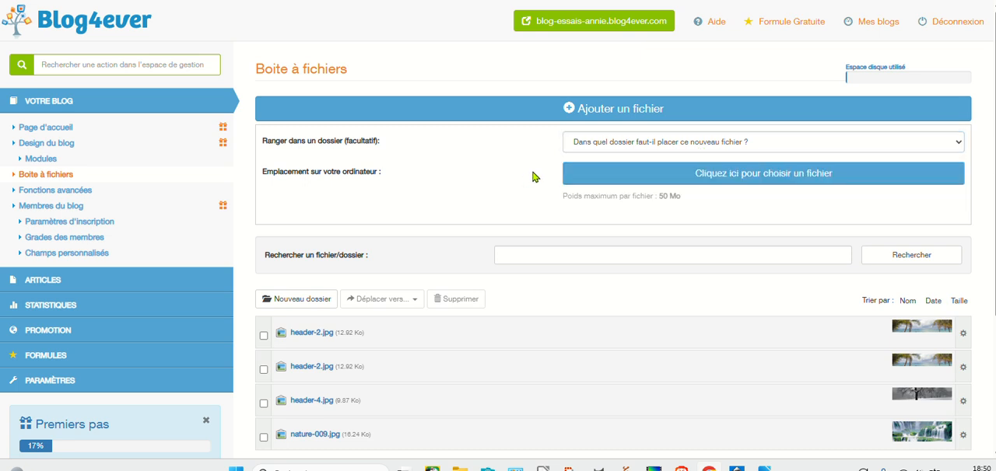
left_click(705, 175)
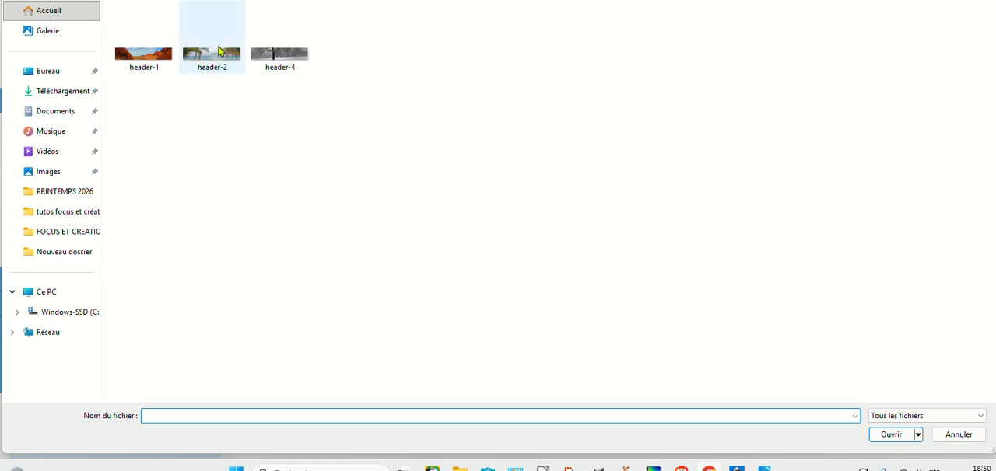
double_click(218, 63)
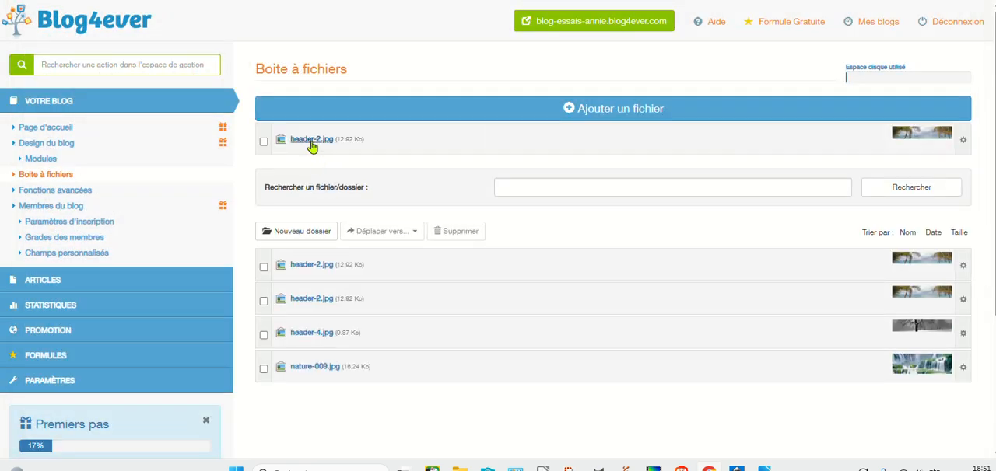
left_click(305, 140)
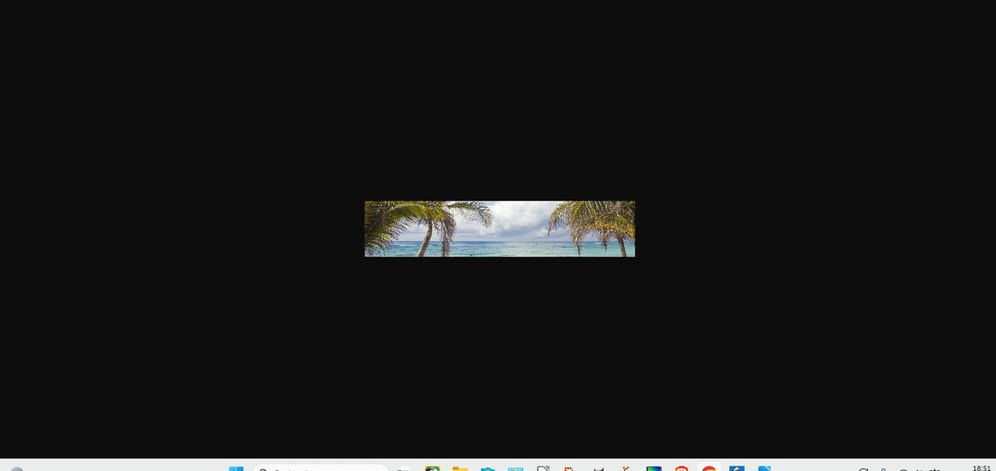
Read through the CSS code for a two-image header with hover effect in the blog article.
left_click(466, 1)
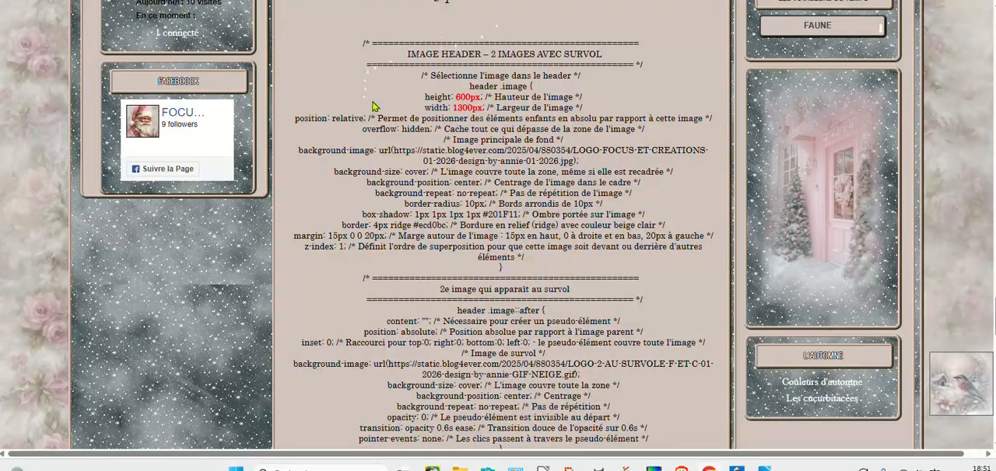
scroll(373, 105, "down", 2)
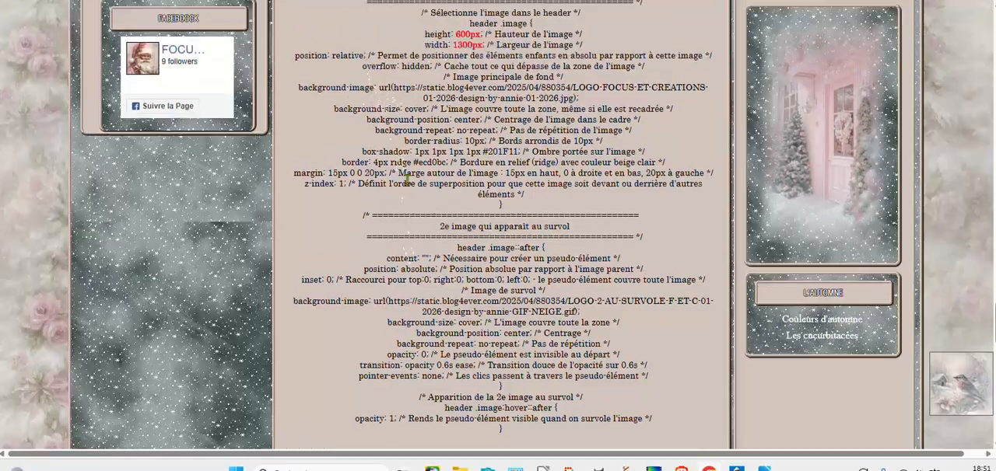
scroll(393, 124, "up", 2)
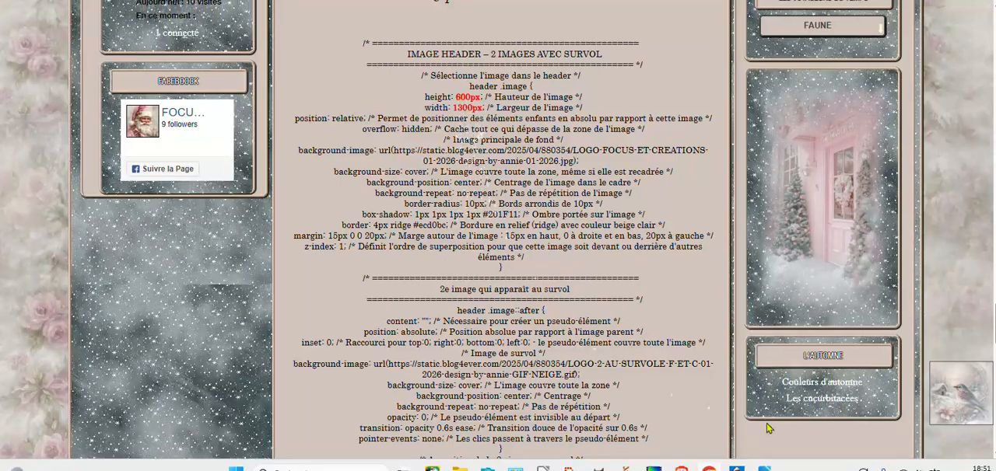
Switch to the text document containing the header CSS and highlight the image height and width values.
mouse_move(764, 467)
left_click(859, 445)
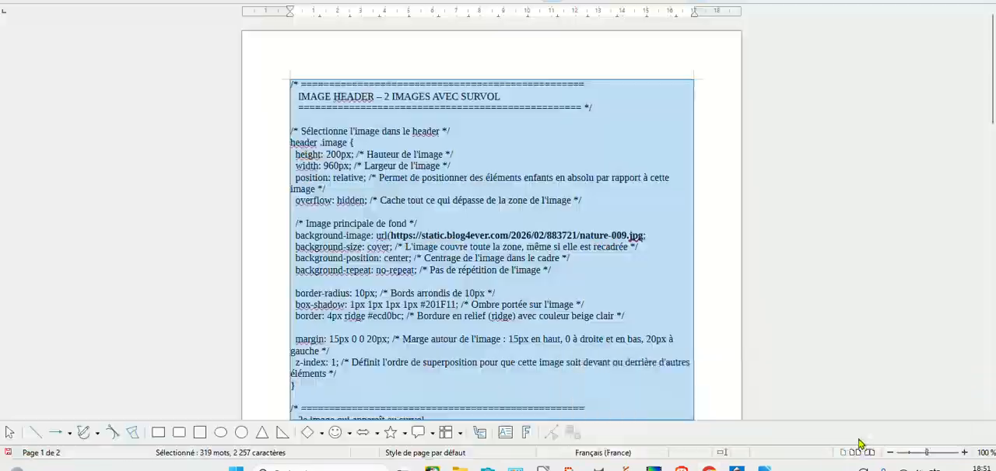
left_click(723, 220)
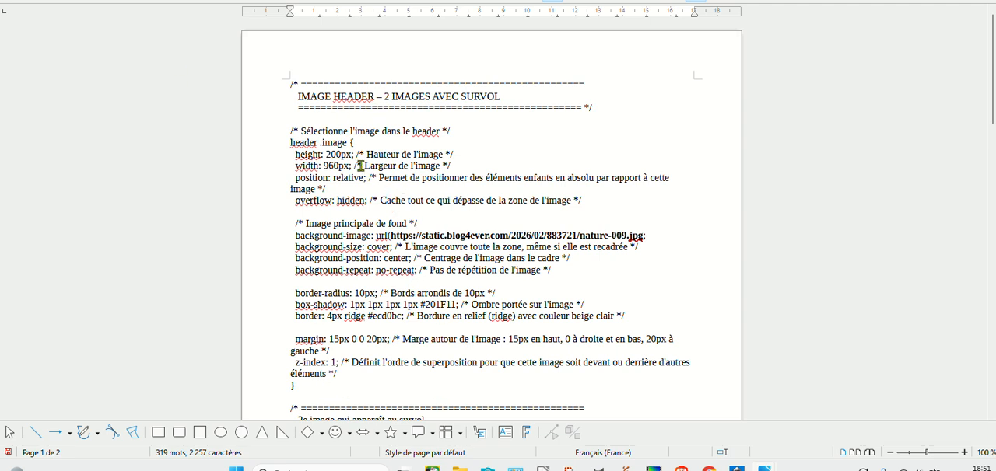
left_click_drag(325, 154, 347, 166)
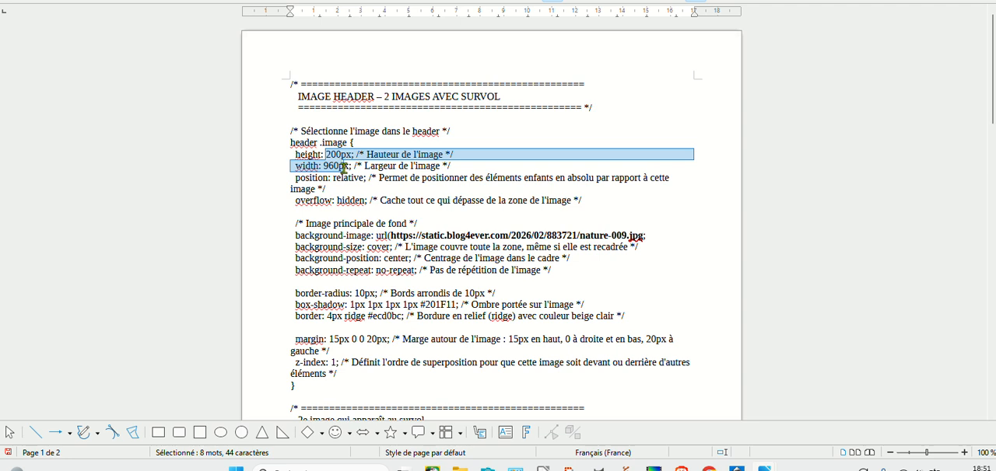
left_click(700, 206)
Highlight the URLs of the main background image and the hover image in the header CSS.
scroll(699, 224, "down", 2)
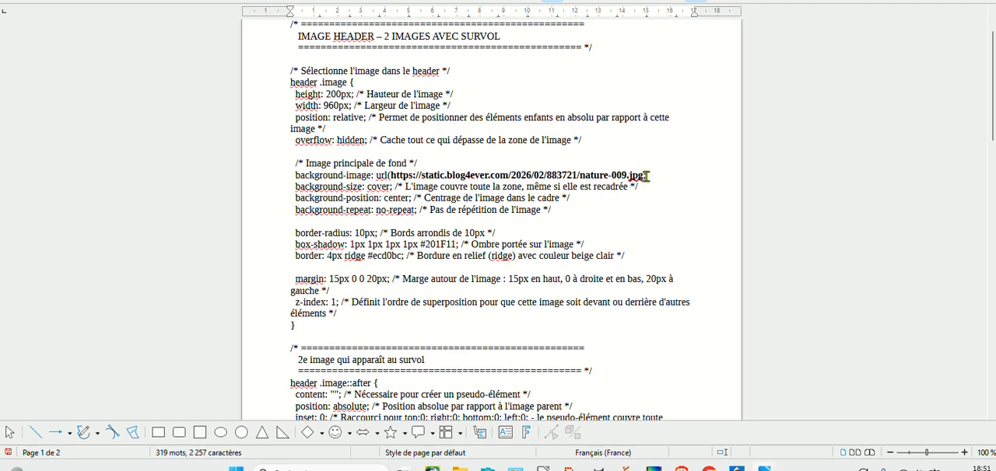
left_click_drag(643, 176, 386, 176)
scroll(687, 284, "down", 4)
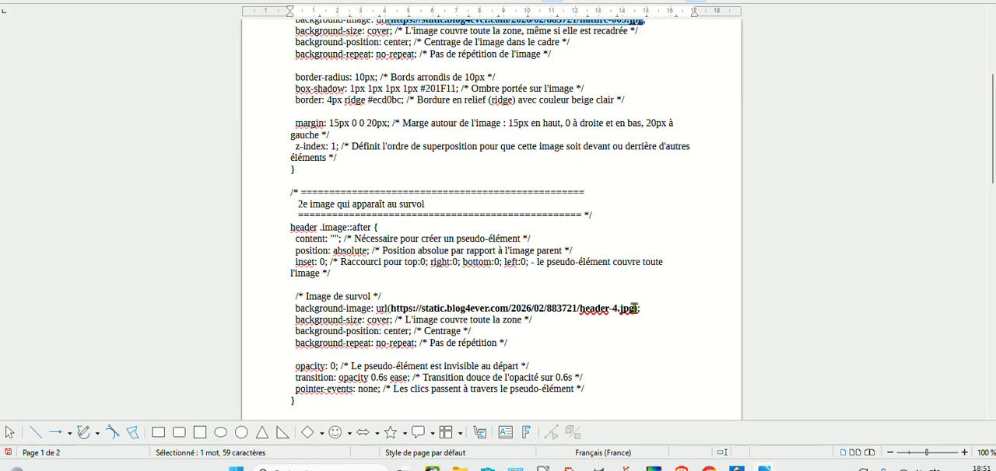
left_click_drag(634, 309, 391, 308)
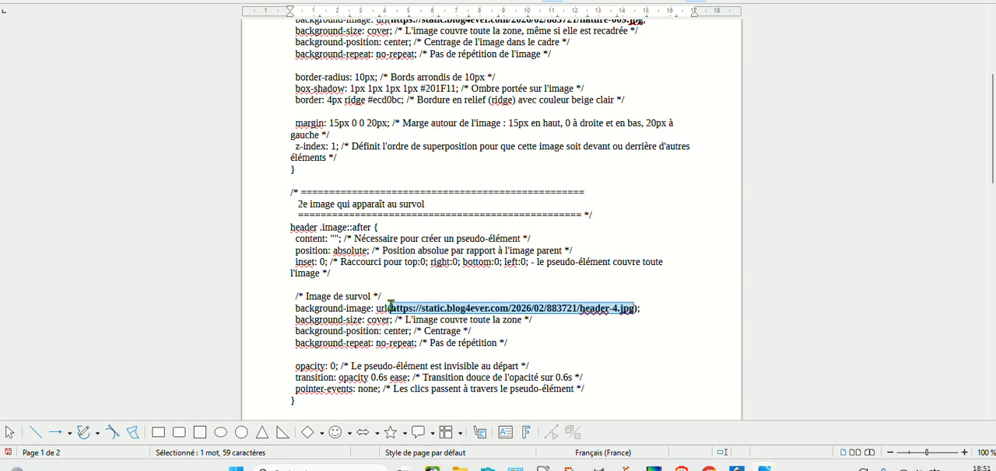
Select and copy the entire two-image header CSS code in the text document, from the closing brace up to the first comment.
left_click(697, 298)
scroll(648, 328, "down", 3)
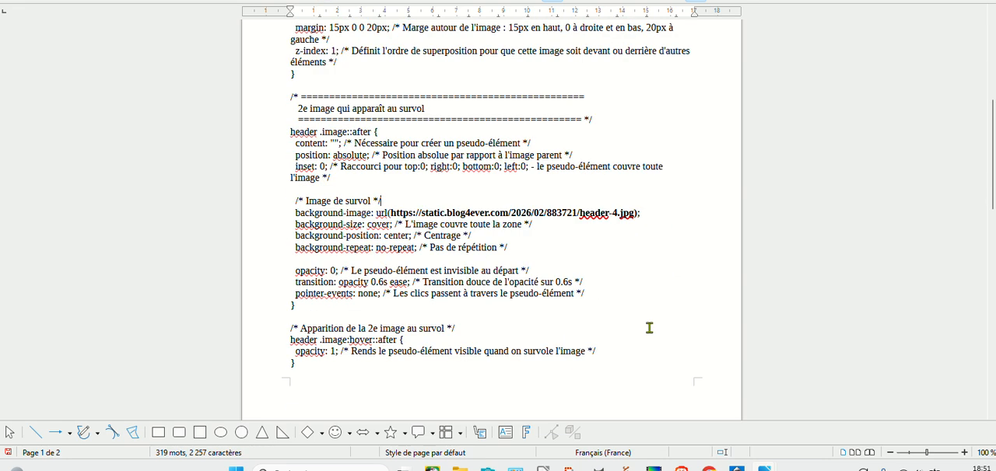
left_click_drag(295, 362, 241, 28)
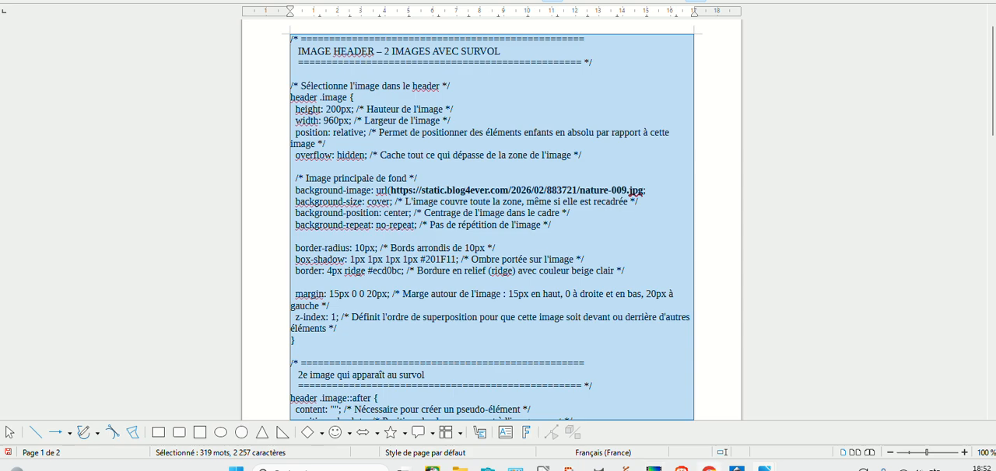
Switch to the Blog4ever management page in the browser and open the blog design's custom CSS for editing.
left_click(708, 469)
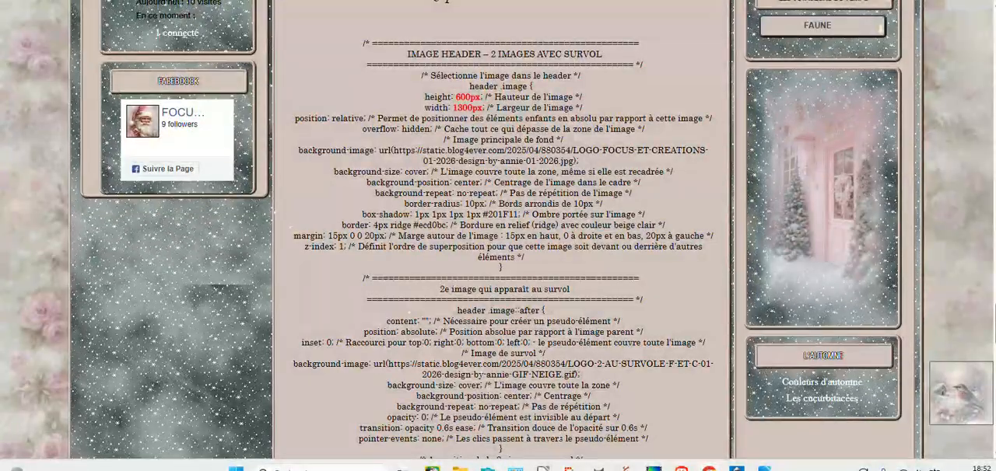
left_click(208, 2)
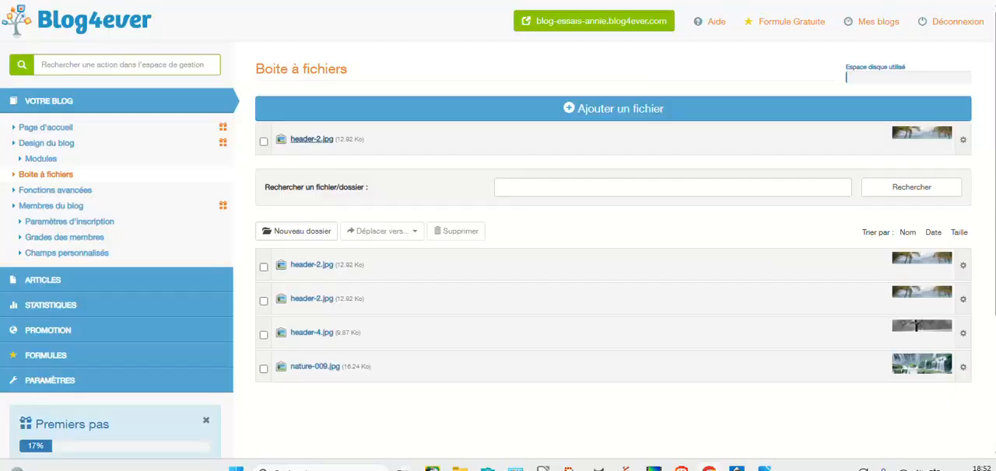
left_click(35, 146)
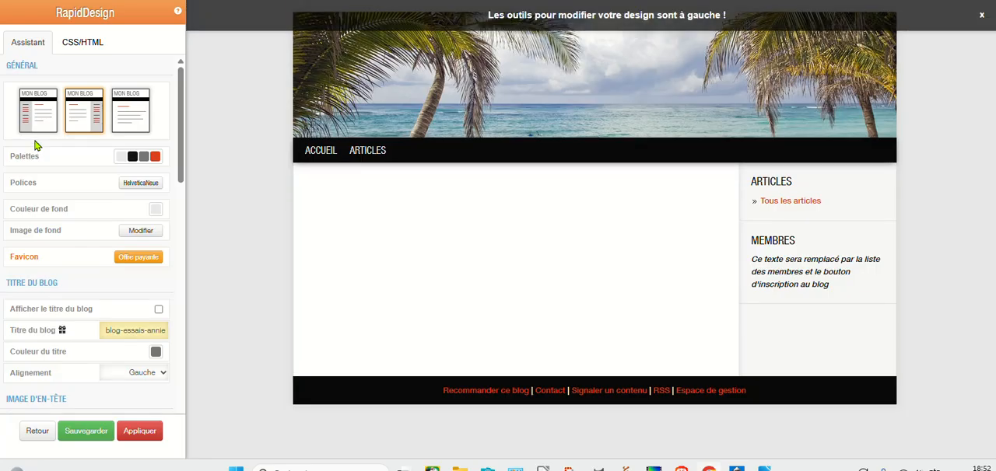
left_click(72, 49)
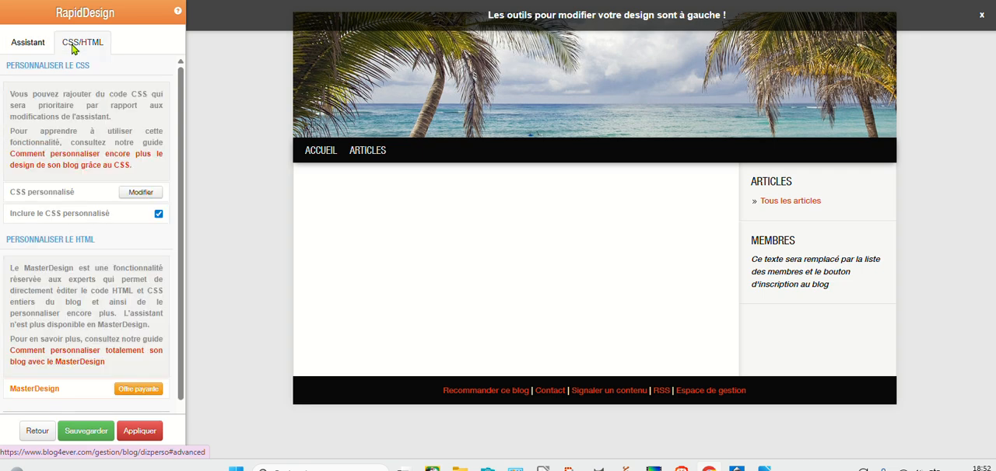
left_click(134, 194)
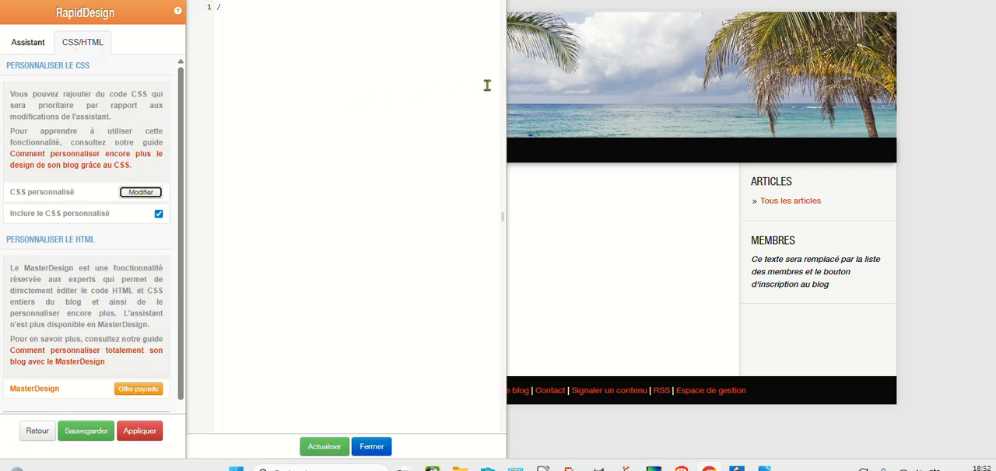
Widen the CSS editor and replace the stray slash with the copied two-image header code.
left_click_drag(506, 82, 726, 96)
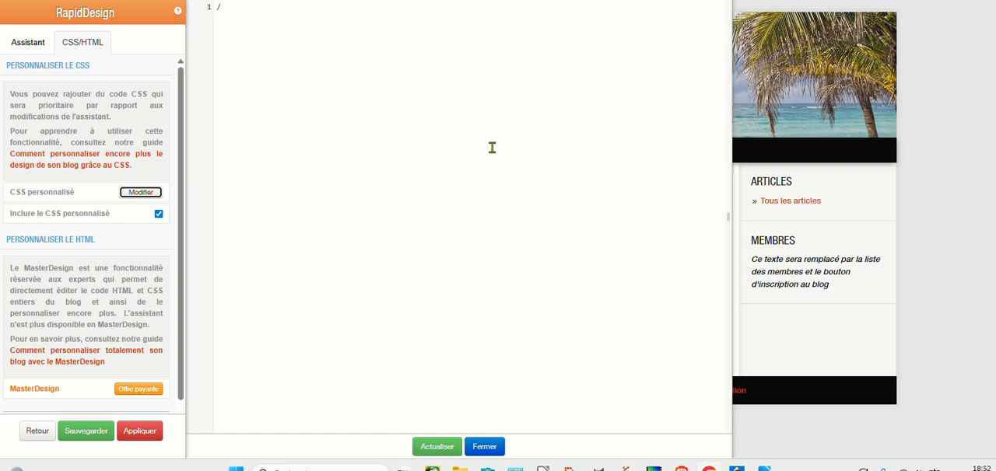
left_click(222, 7)
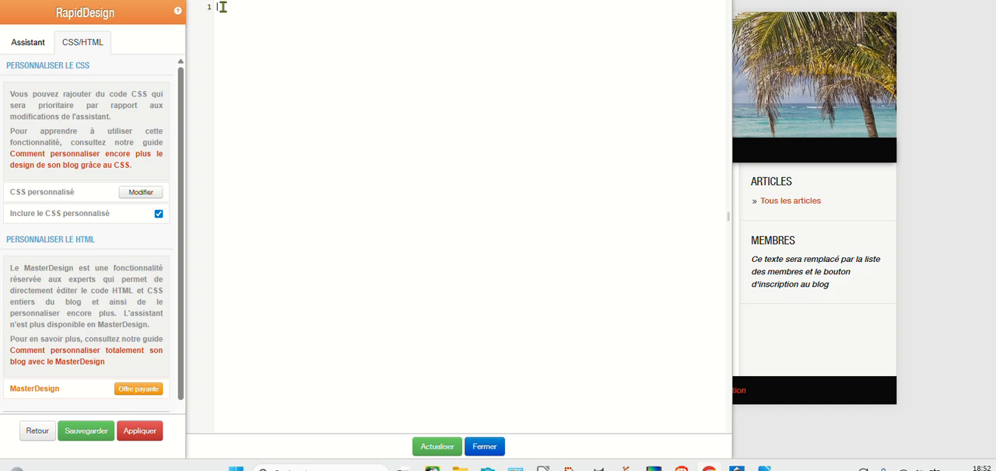
key("ctrl+v")
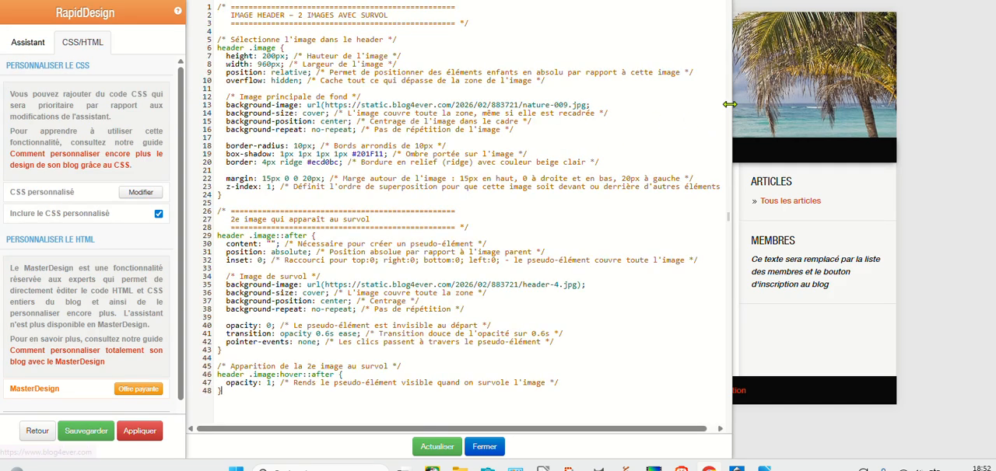
Narrow the CSS editor, refresh the design preview, and apply the changes to the blog, checking the header image.
left_click_drag(729, 108, 357, 122)
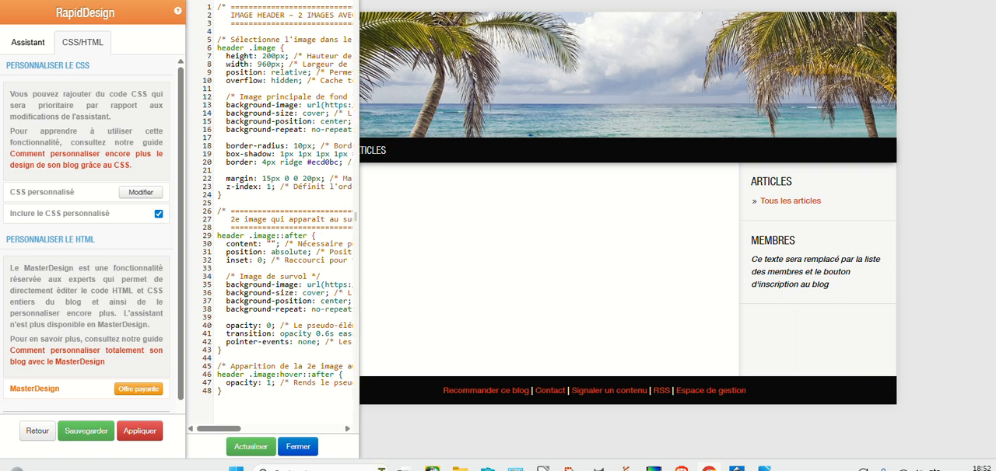
left_click(247, 448)
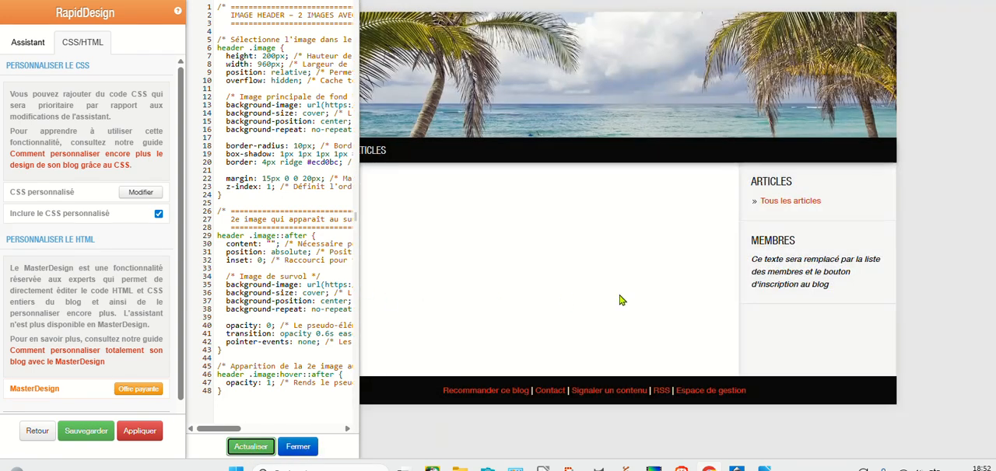
mouse_move(799, 92)
left_click(140, 431)
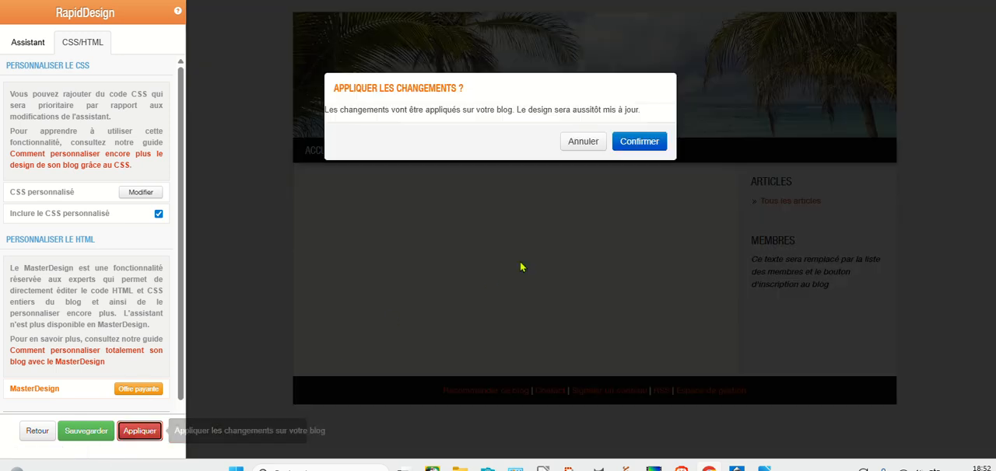
left_click(642, 144)
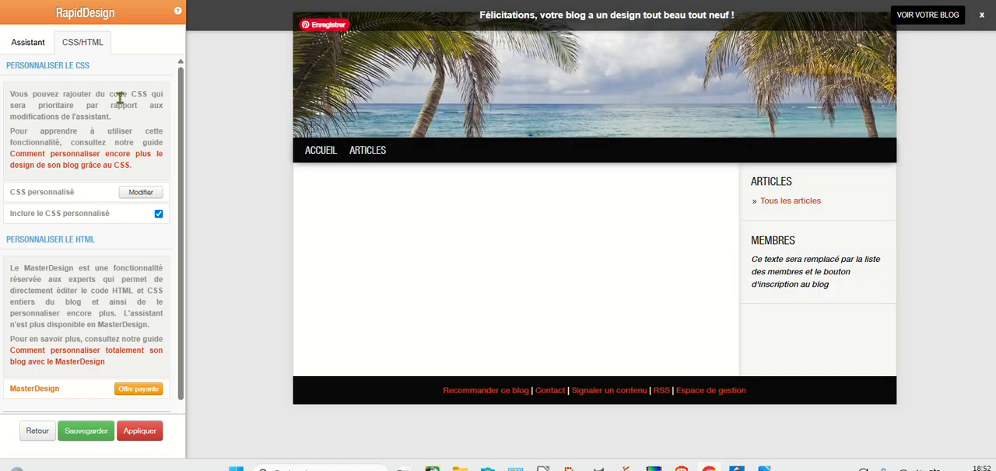
mouse_move(385, 96)
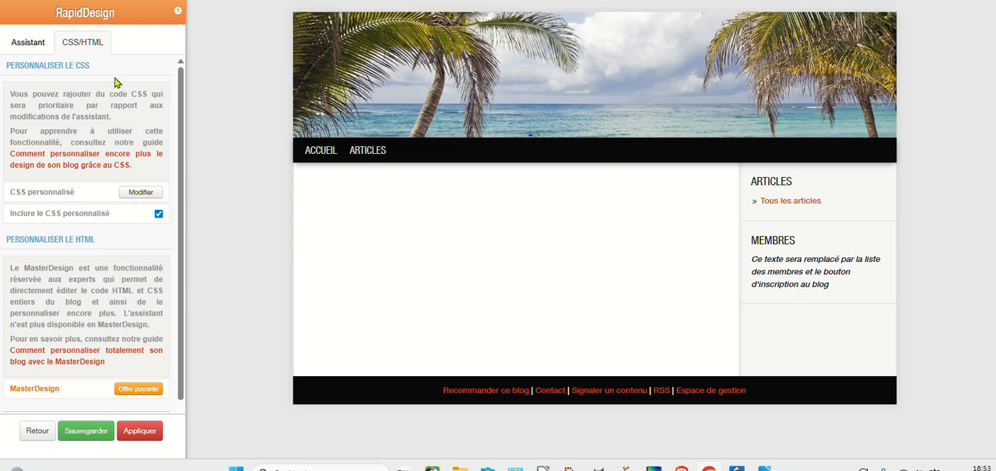
Compare the design assistant's header image height setting with the width and height values in the custom CSS.
left_click(25, 42)
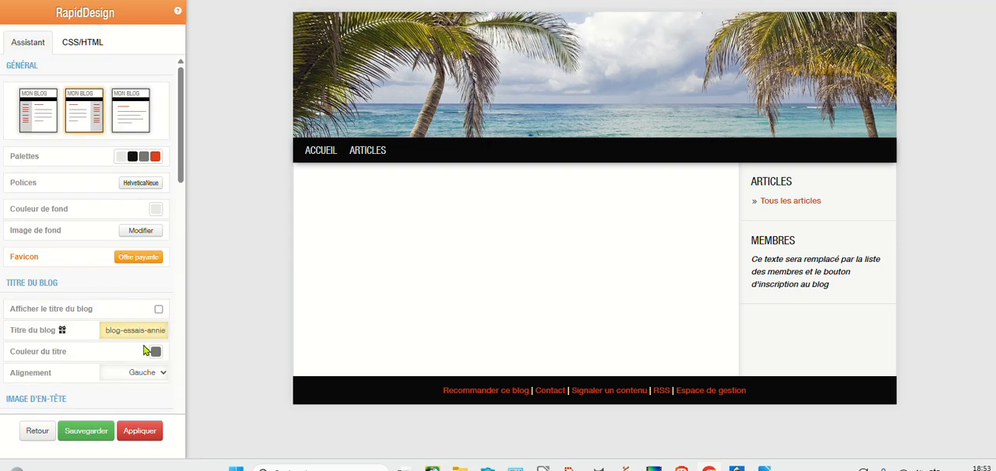
scroll(145, 350, "down", 2)
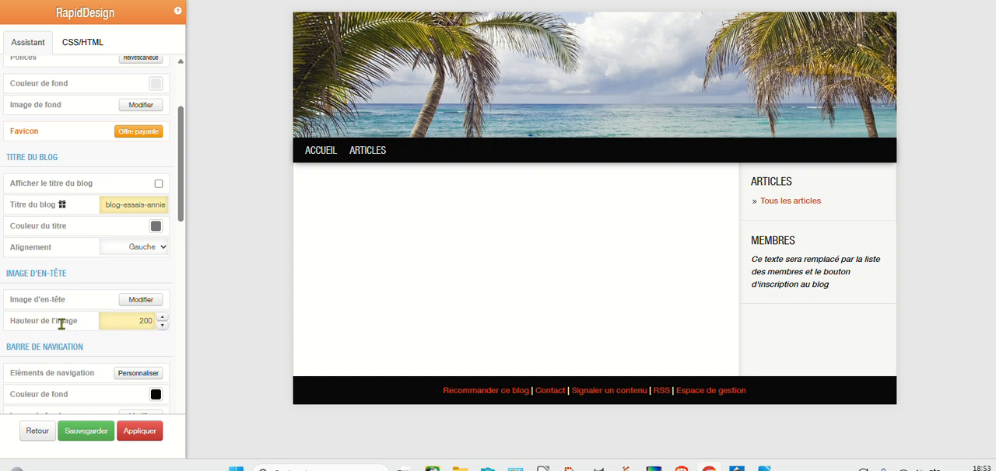
left_click(88, 47)
left_click(126, 195)
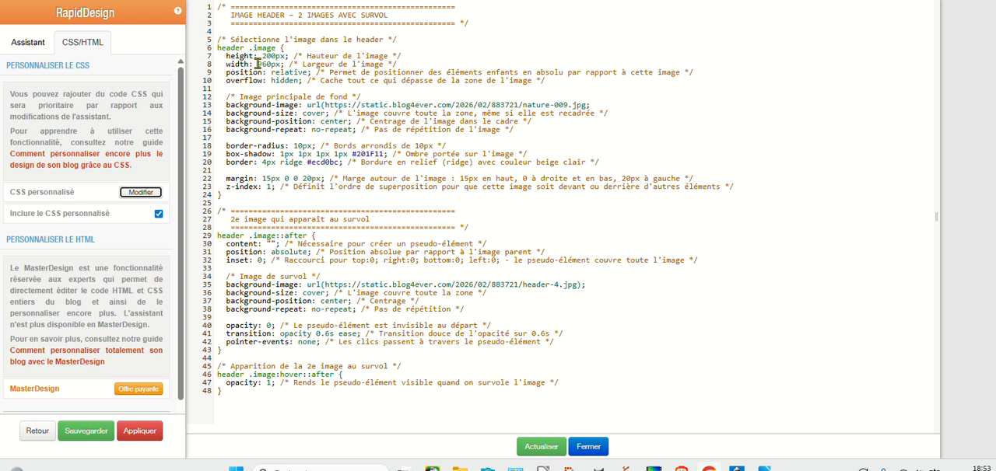
left_click_drag(258, 64, 272, 64)
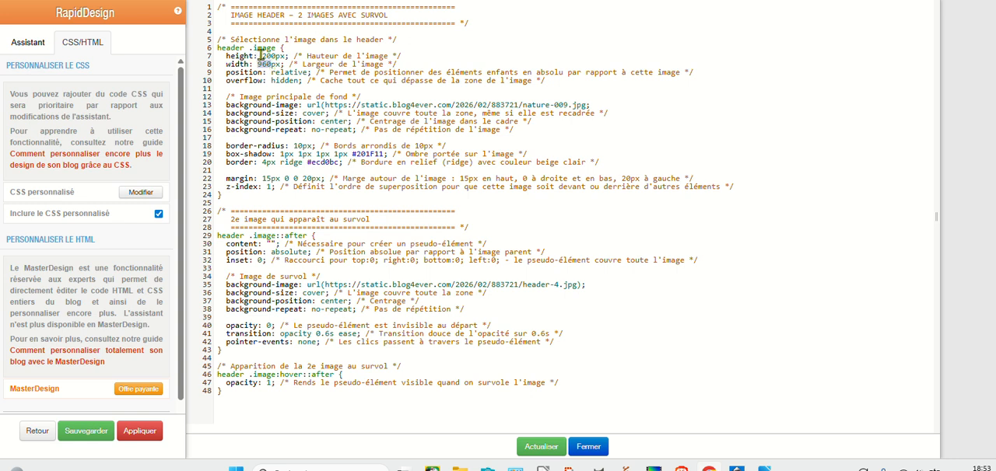
left_click_drag(262, 56, 275, 56)
Apply the design changes to the blog again and open the live blog to check its header.
left_click_drag(930, 148, 440, 150)
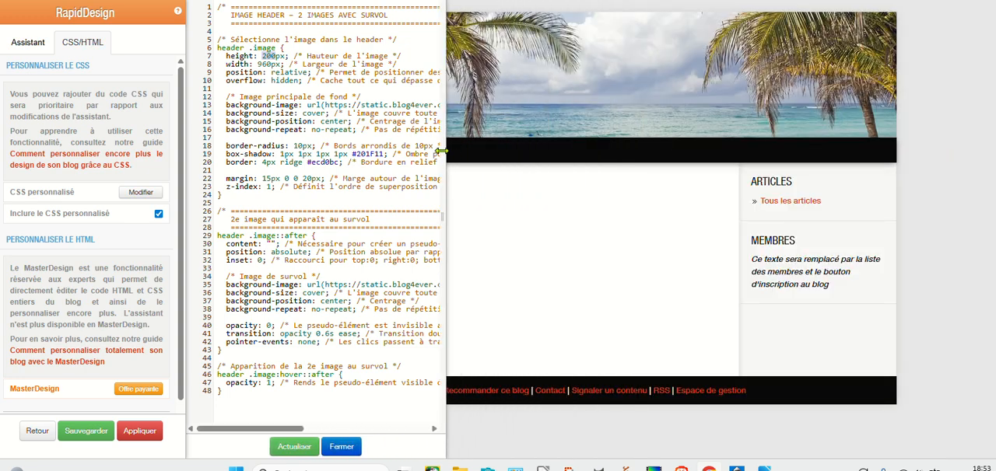
left_click(140, 432)
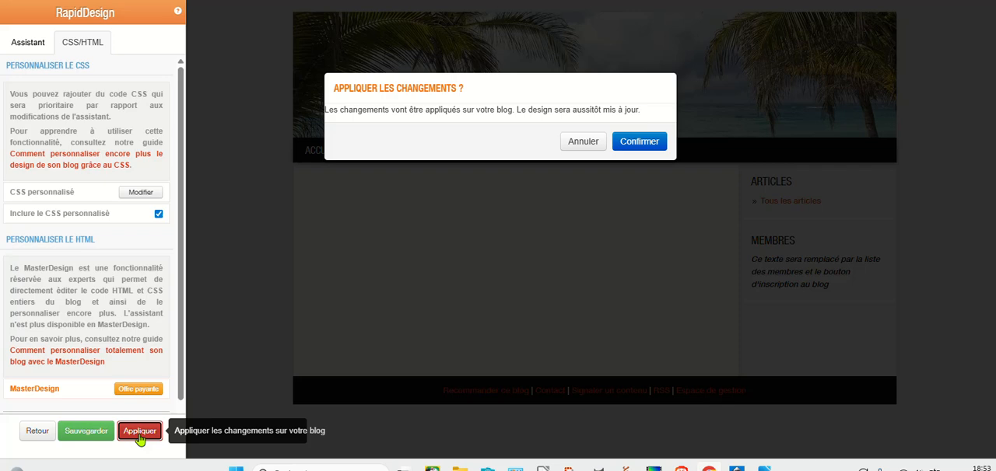
left_click(642, 142)
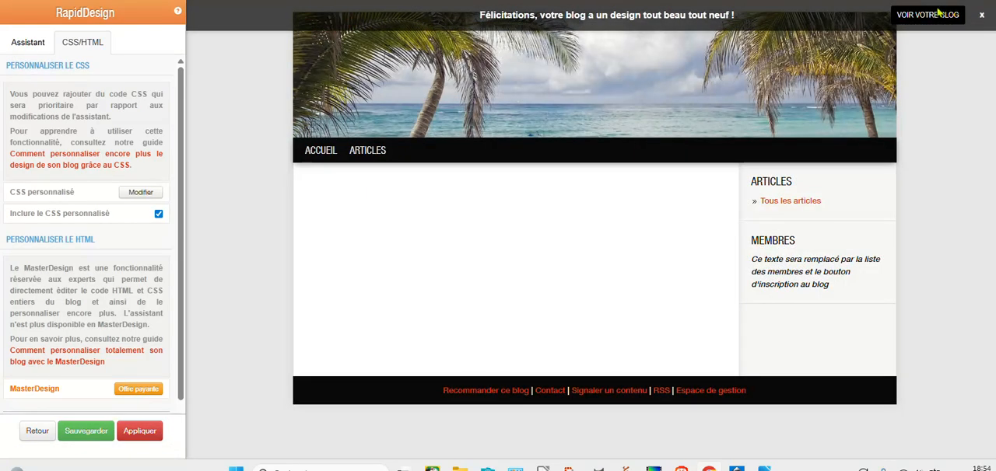
left_click(937, 17)
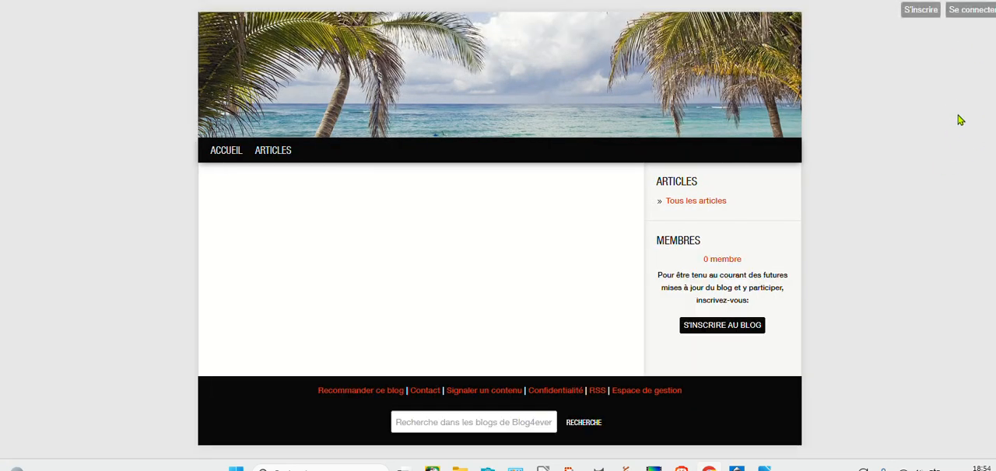